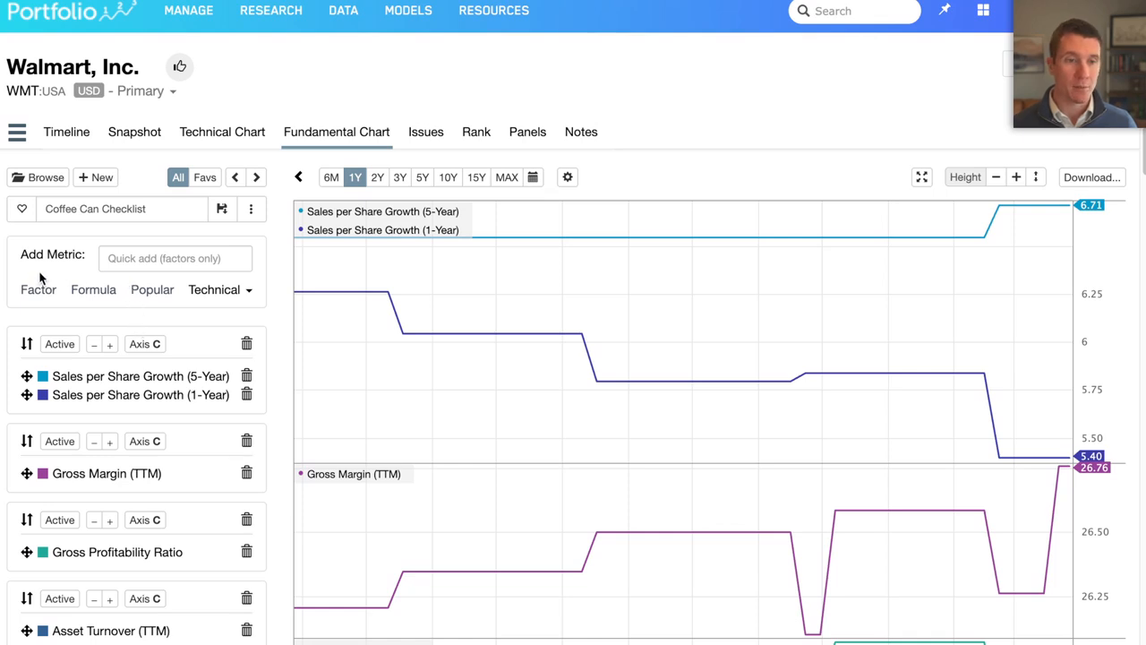
- Load the public "Value, growth and profitability picture" chart template for Walmart and show its maximum available date range
{"action": "left_click", "coordinate": [41, 175]}
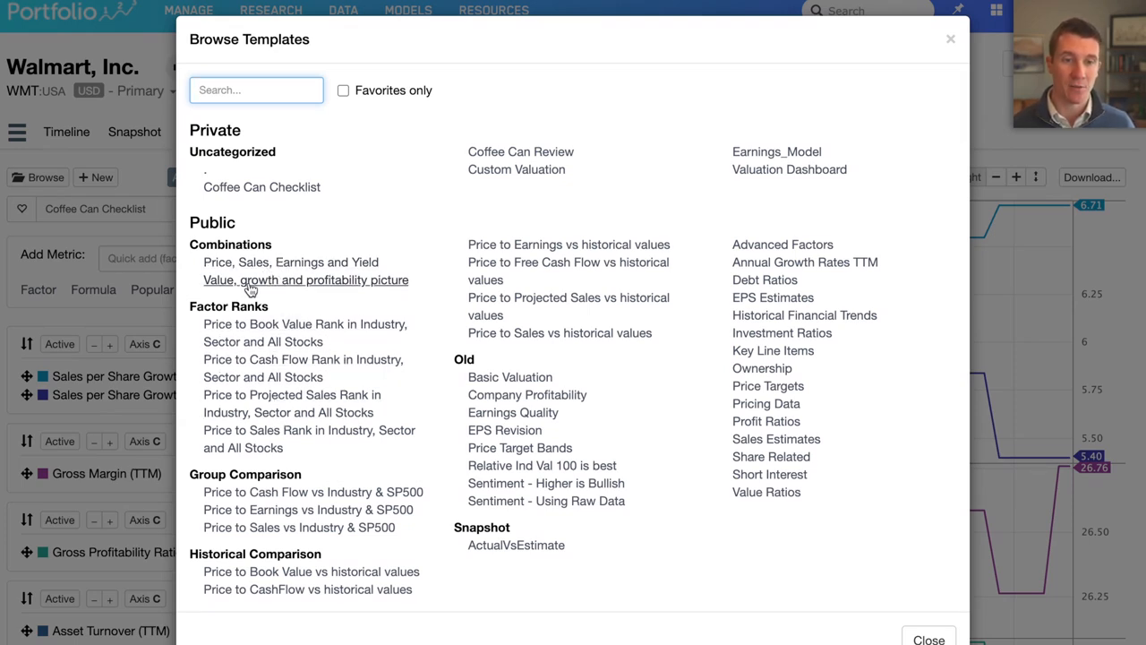
{"action": "left_click", "coordinate": [336, 282]}
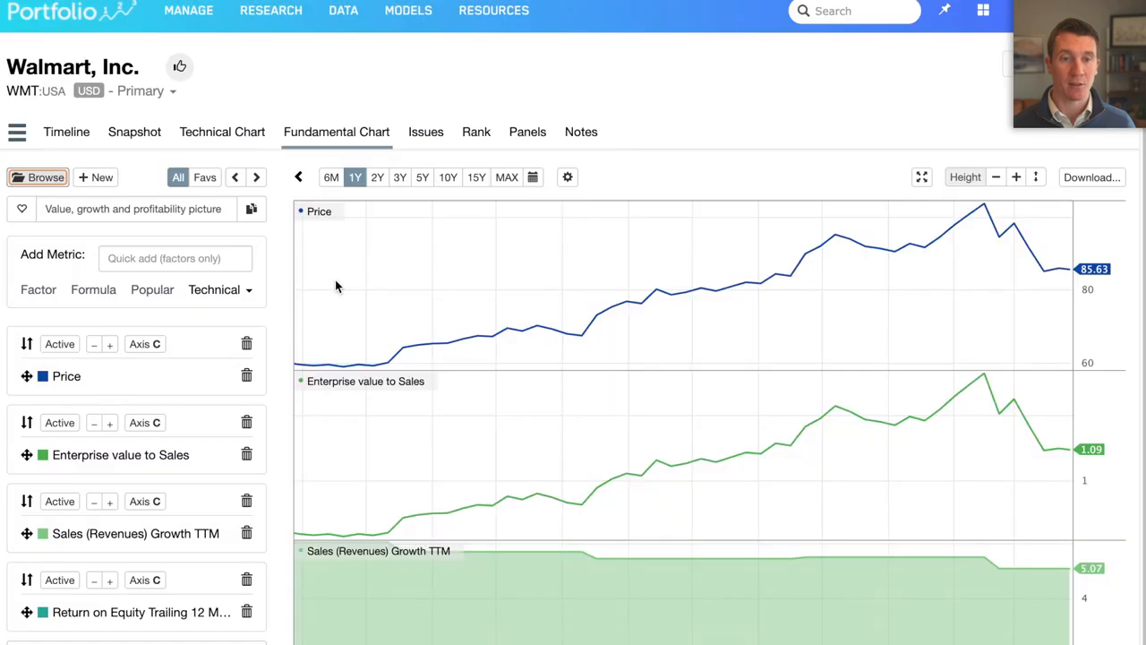
{"action": "scroll", "coordinate": [288, 305], "scroll_direction": "down", "scroll_amount": 1}
{"action": "scroll", "coordinate": [285, 302], "scroll_direction": "down", "scroll_amount": 2}
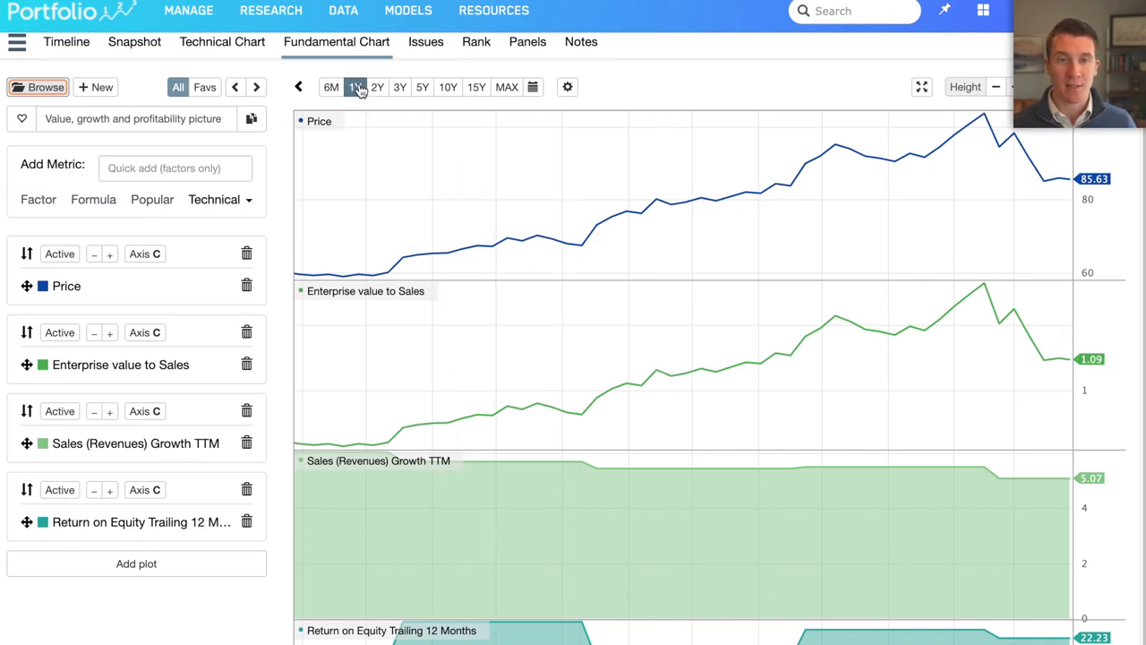
{"action": "scroll", "coordinate": [376, 206], "scroll_direction": "down", "scroll_amount": 1}
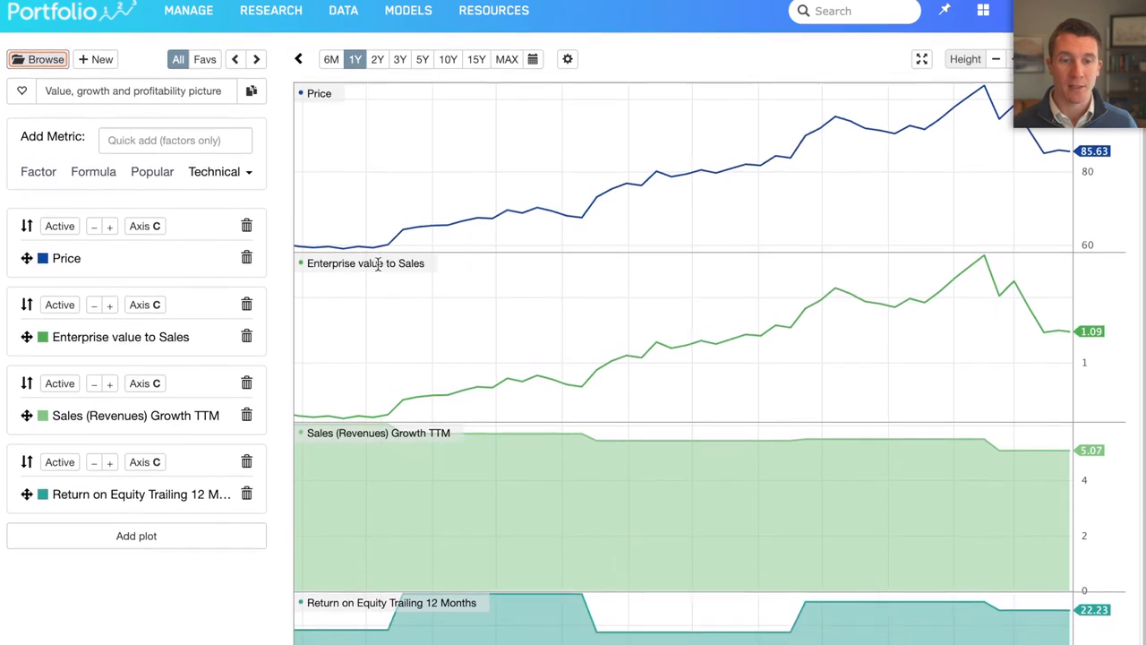
{"action": "left_click", "coordinate": [423, 62]}
{"action": "left_click", "coordinate": [475, 63]}
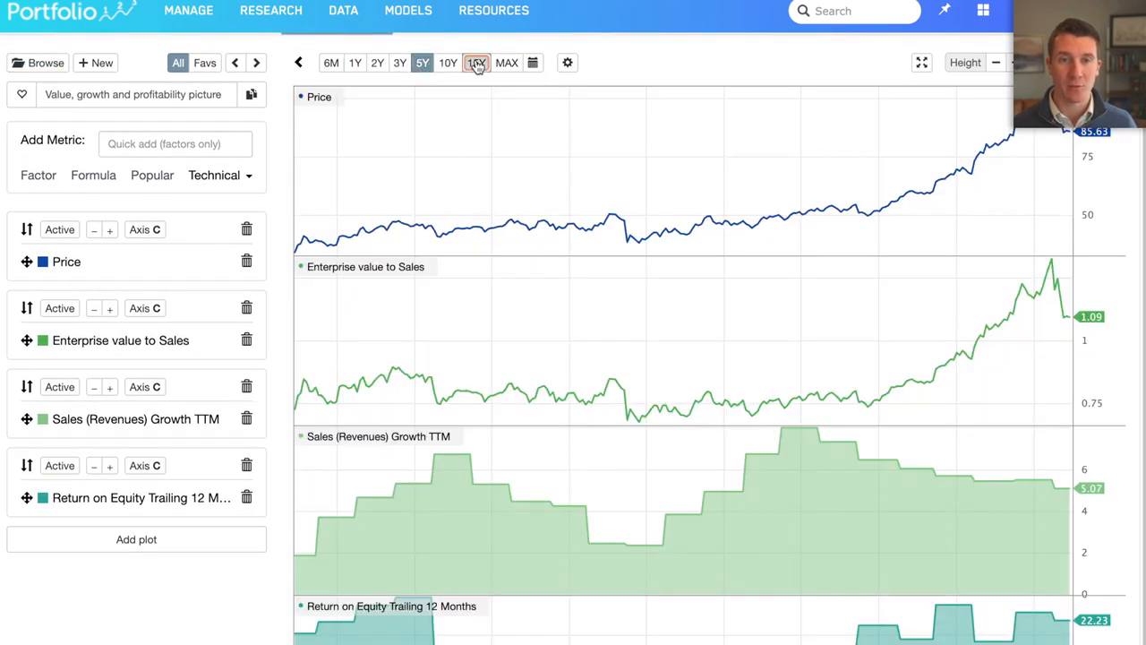
{"action": "left_click", "coordinate": [505, 63]}
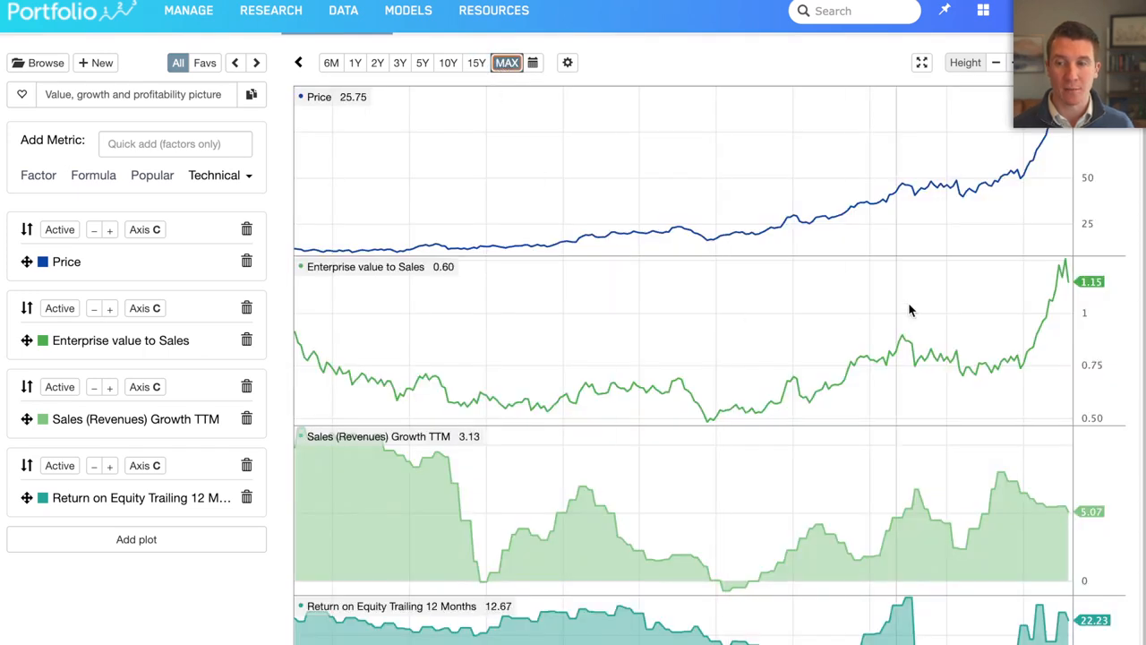
- Set the axis of the Price plot to Independent Log (L)
{"action": "scroll", "coordinate": [908, 301], "scroll_direction": "up", "scroll_amount": 2}
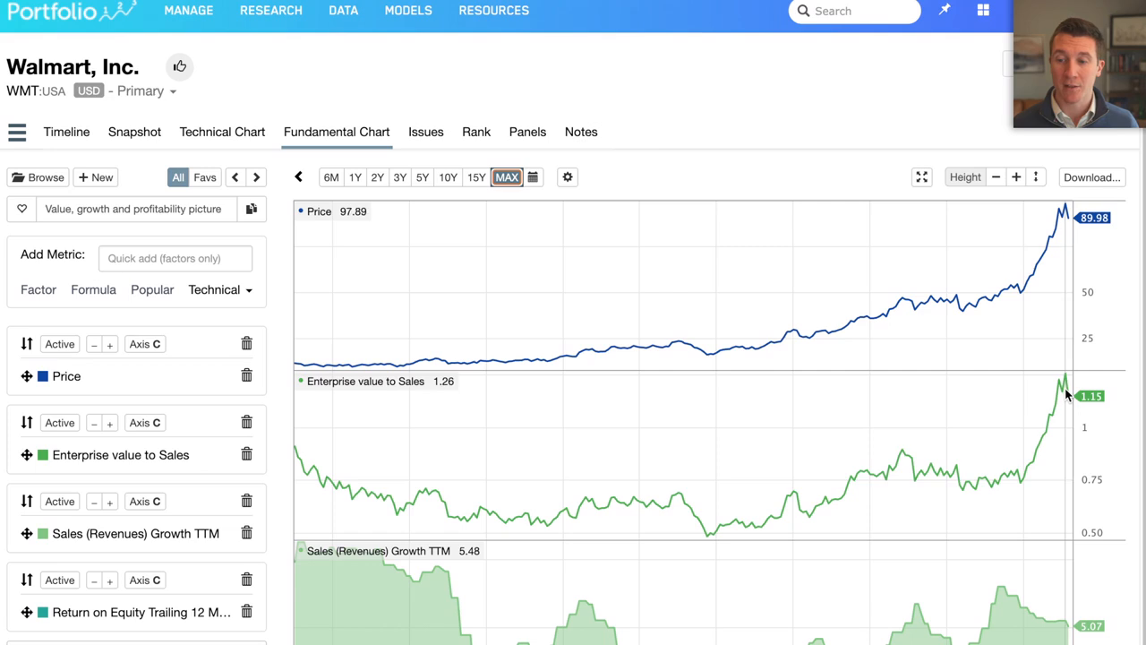
{"action": "scroll", "coordinate": [1067, 398], "scroll_direction": "down", "scroll_amount": 2}
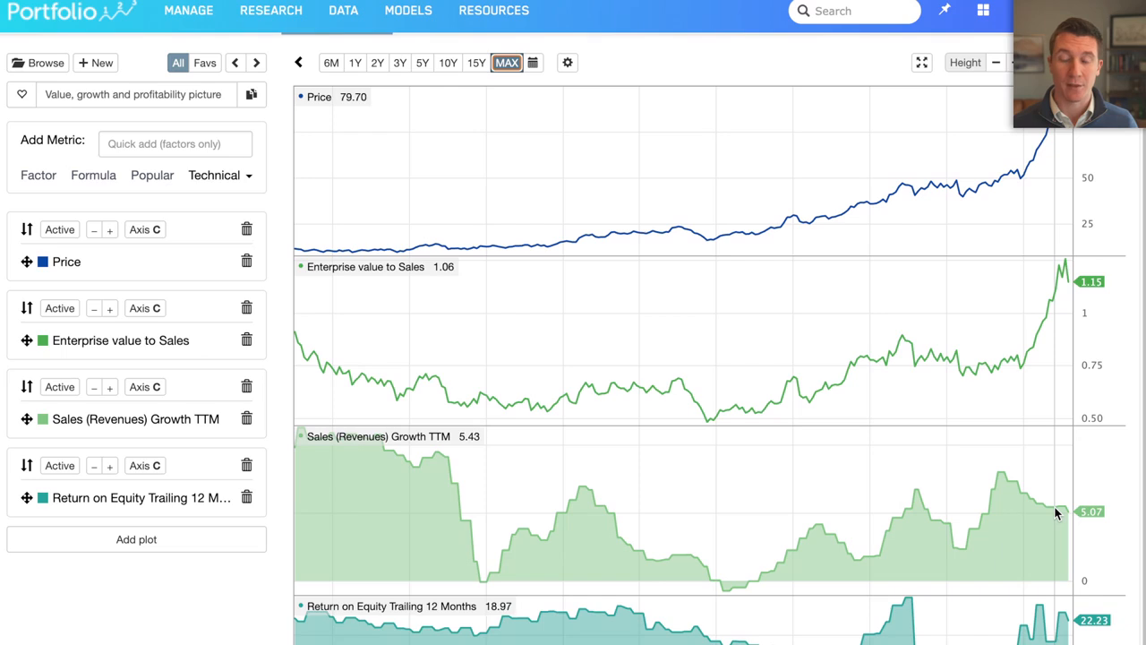
{"action": "scroll", "coordinate": [1054, 512], "scroll_direction": "up", "scroll_amount": 2}
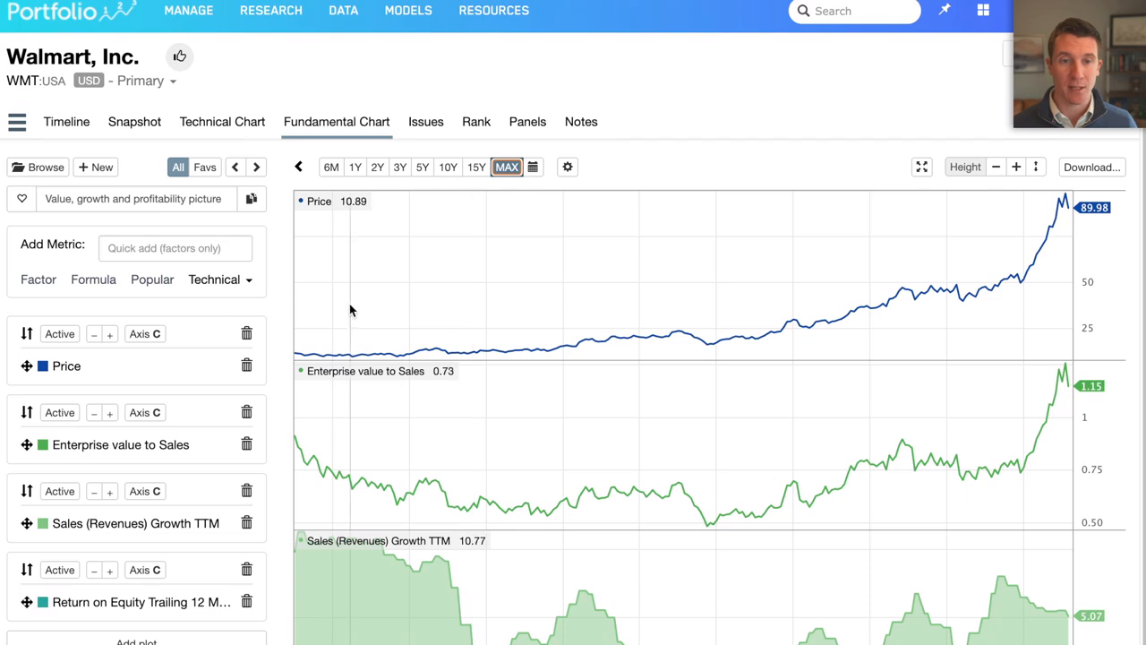
{"action": "left_click", "coordinate": [143, 333]}
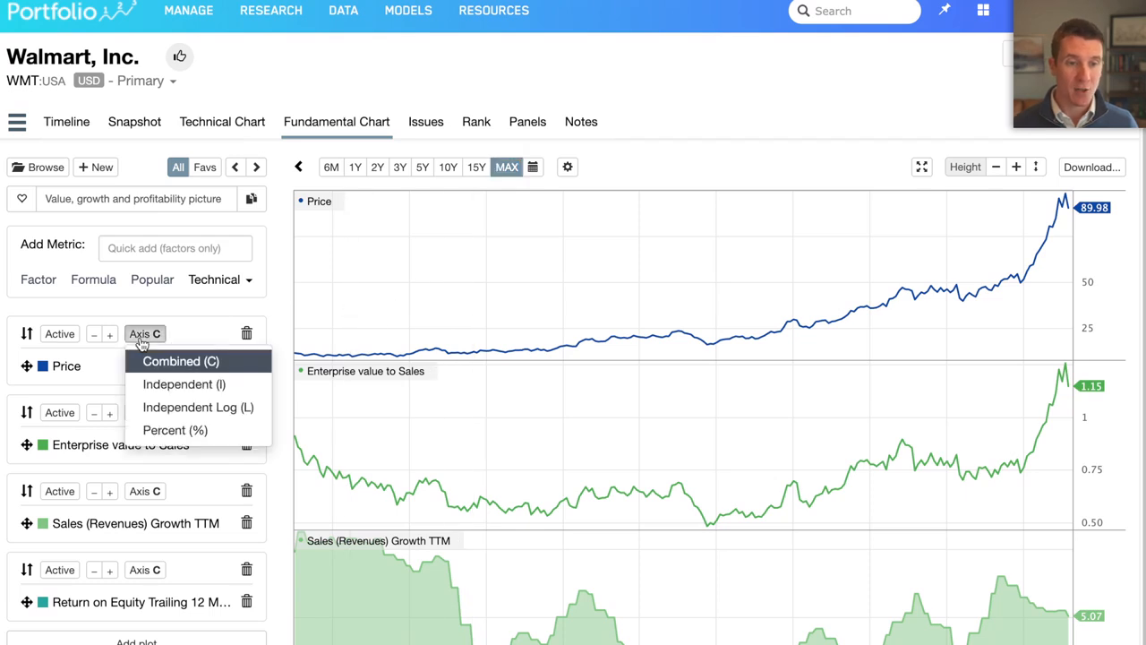
{"action": "left_click", "coordinate": [170, 407]}
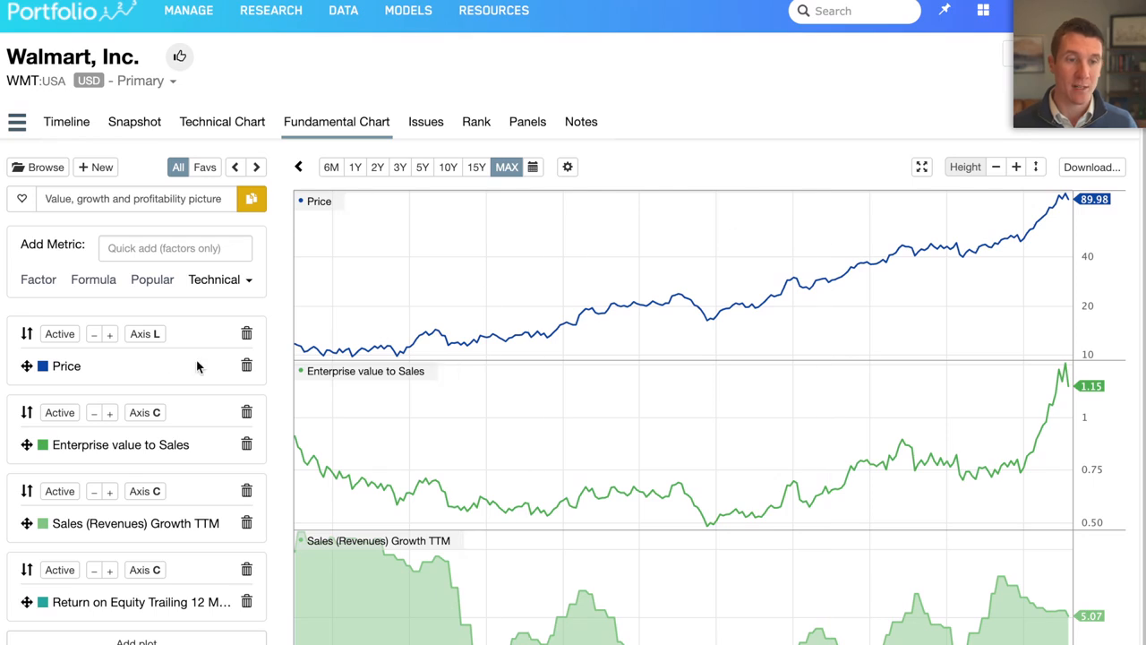
- Start a new formula metric named "Free Cash Flow Yield (5-Year FCF Avg)"
{"action": "left_click", "coordinate": [93, 281]}
{"action": "left_click", "coordinate": [402, 392]}
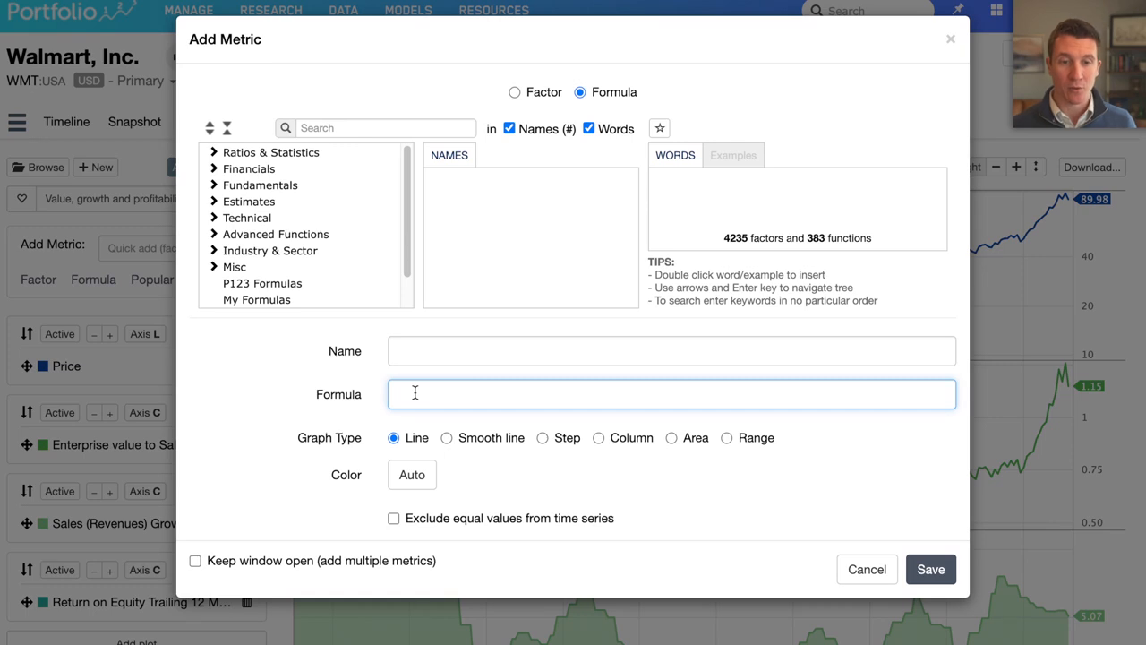
{"action": "left_click", "coordinate": [409, 349]}
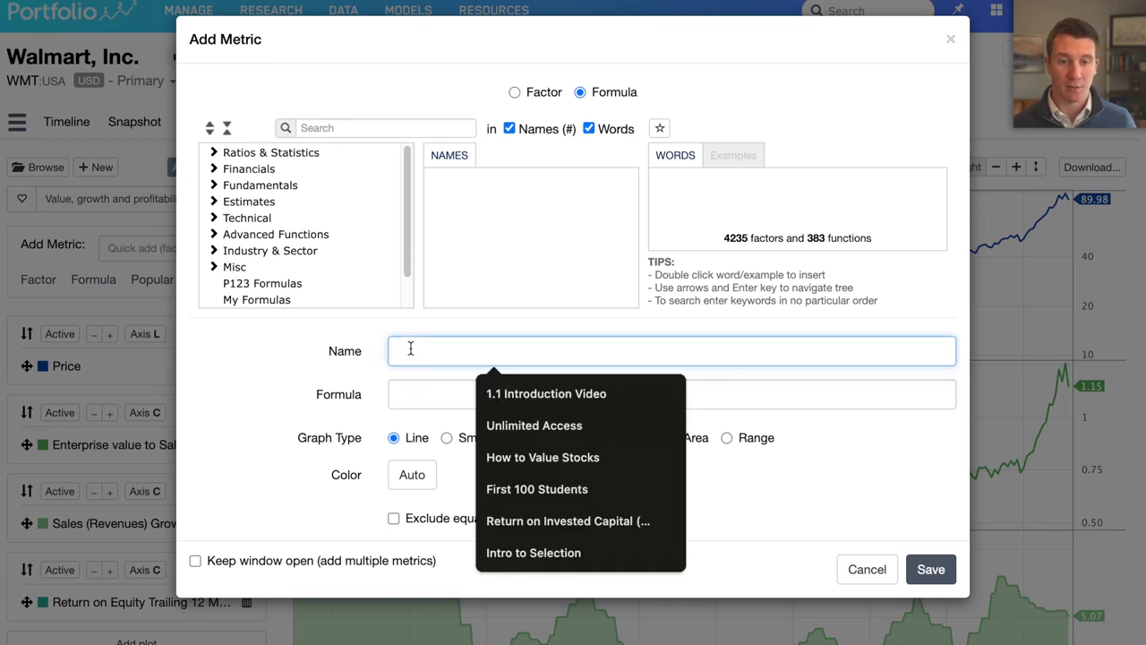
{"action": "type", "text": "Free Cash Flow Yield (5-Year FCF Avg"}
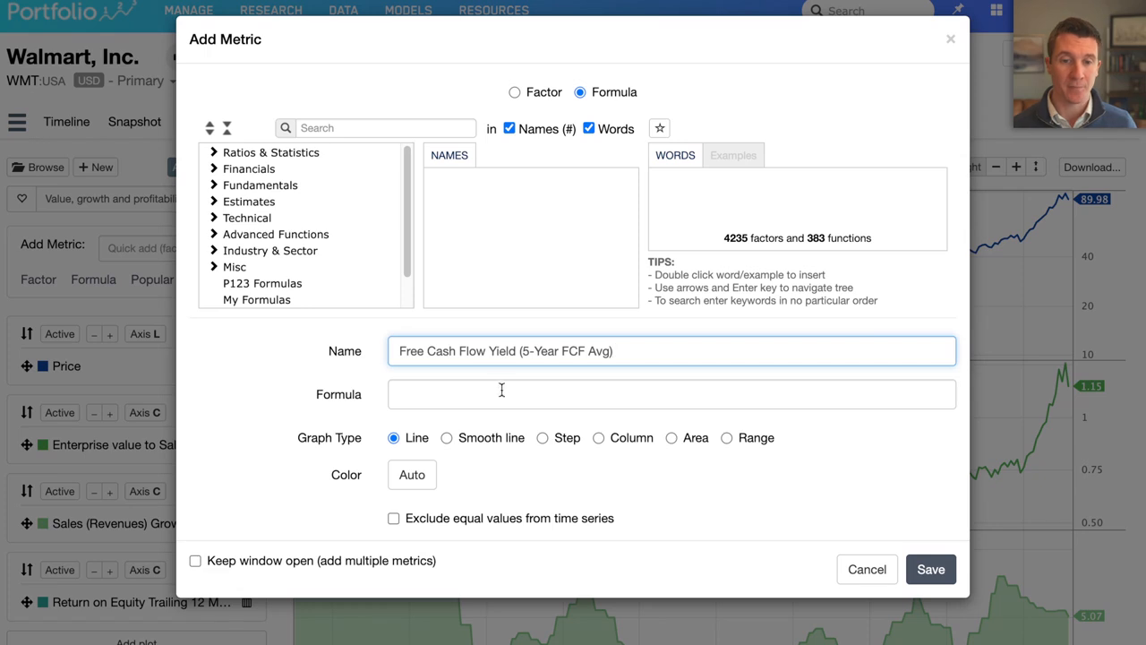
- Find the five-year average of free cash flow in the reference and begin the metric's formula with FCF5YAvg/
{"action": "left_click", "coordinate": [477, 399]}
{"action": "left_click", "coordinate": [344, 130]}
{"action": "type", "text": "free cash fl"}
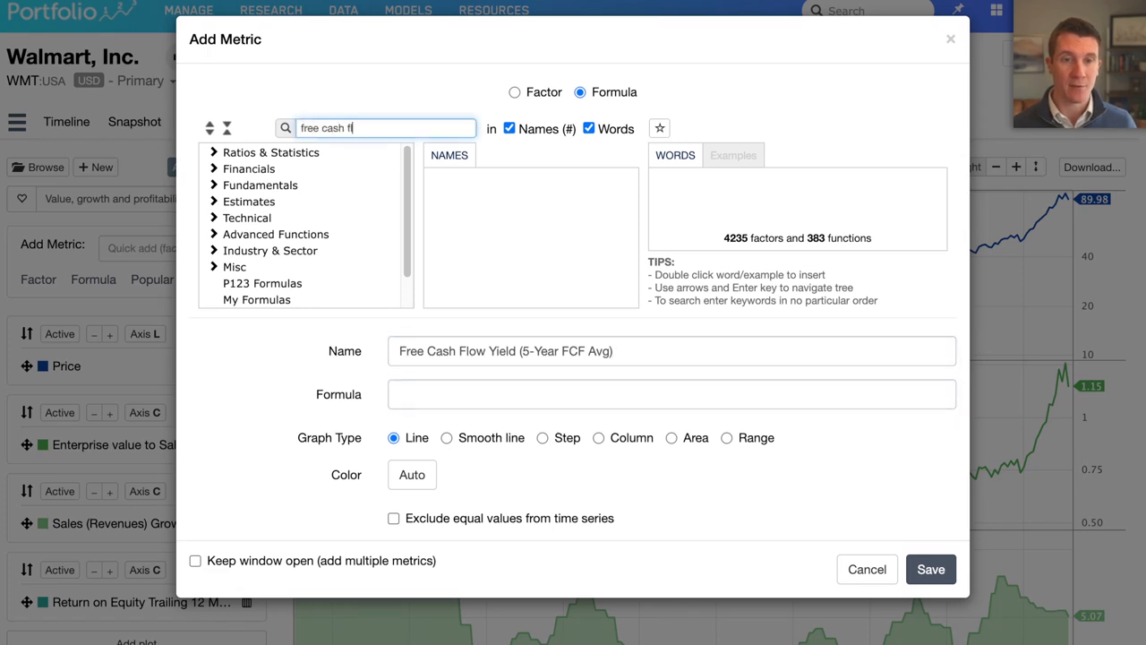
{"action": "type", "text": "ow"}
{"action": "scroll", "coordinate": [730, 204], "scroll_direction": "down", "scroll_amount": 5}
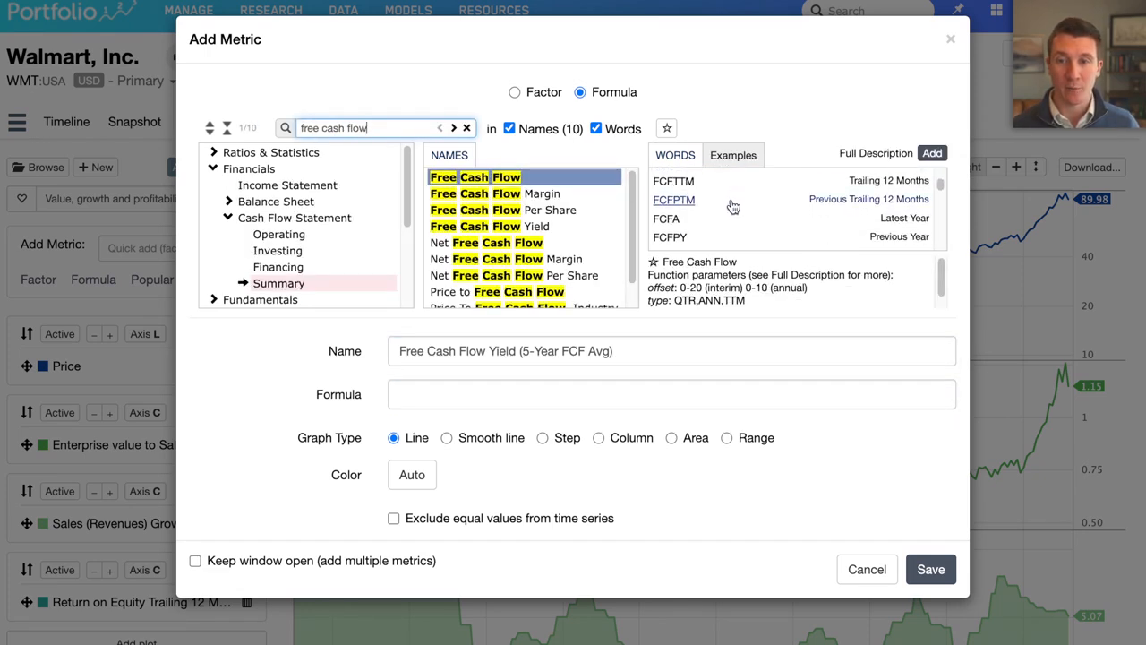
{"action": "scroll", "coordinate": [734, 212], "scroll_direction": "down", "scroll_amount": 10}
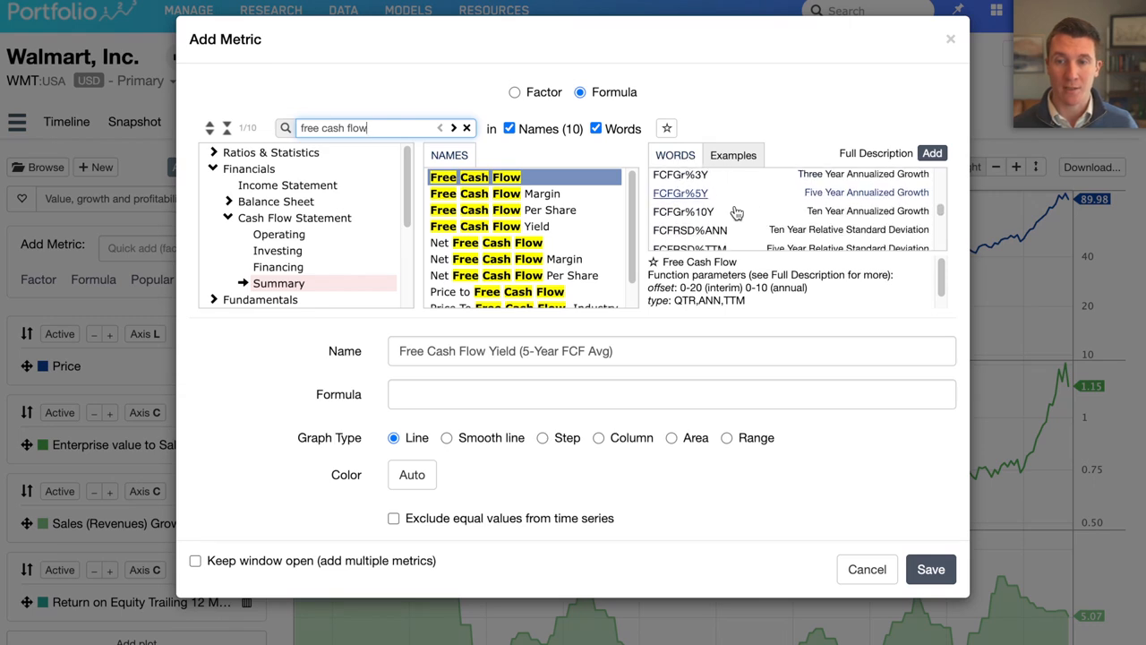
{"action": "scroll", "coordinate": [735, 215], "scroll_direction": "down", "scroll_amount": 5}
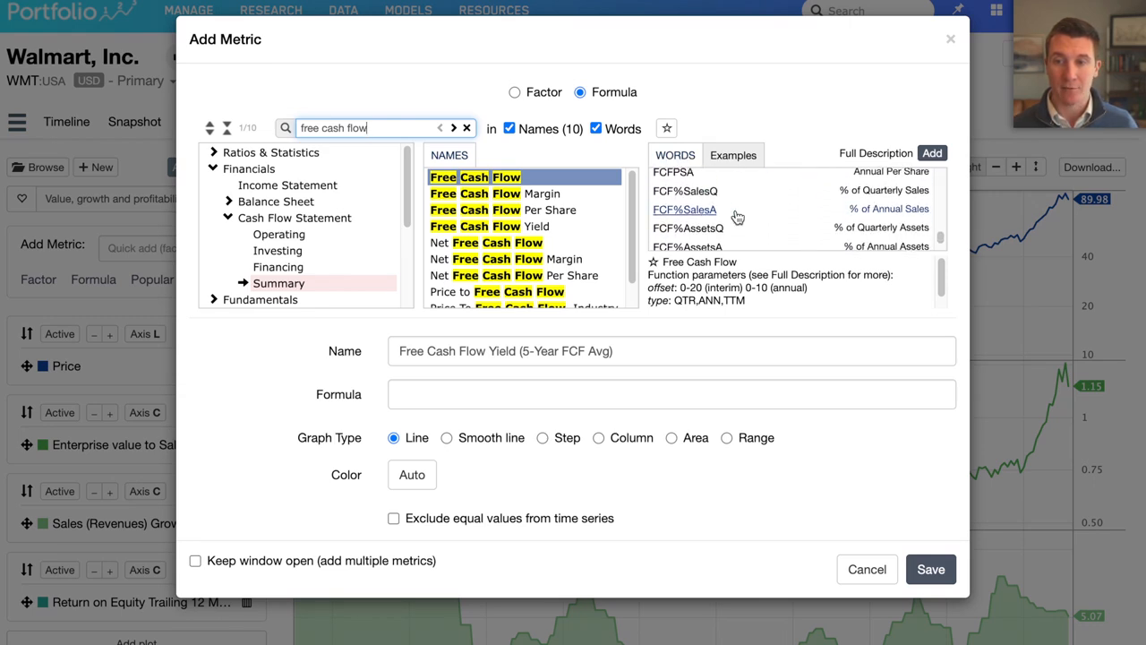
{"action": "double_click", "coordinate": [680, 242]}
{"action": "left_click", "coordinate": [481, 394]}
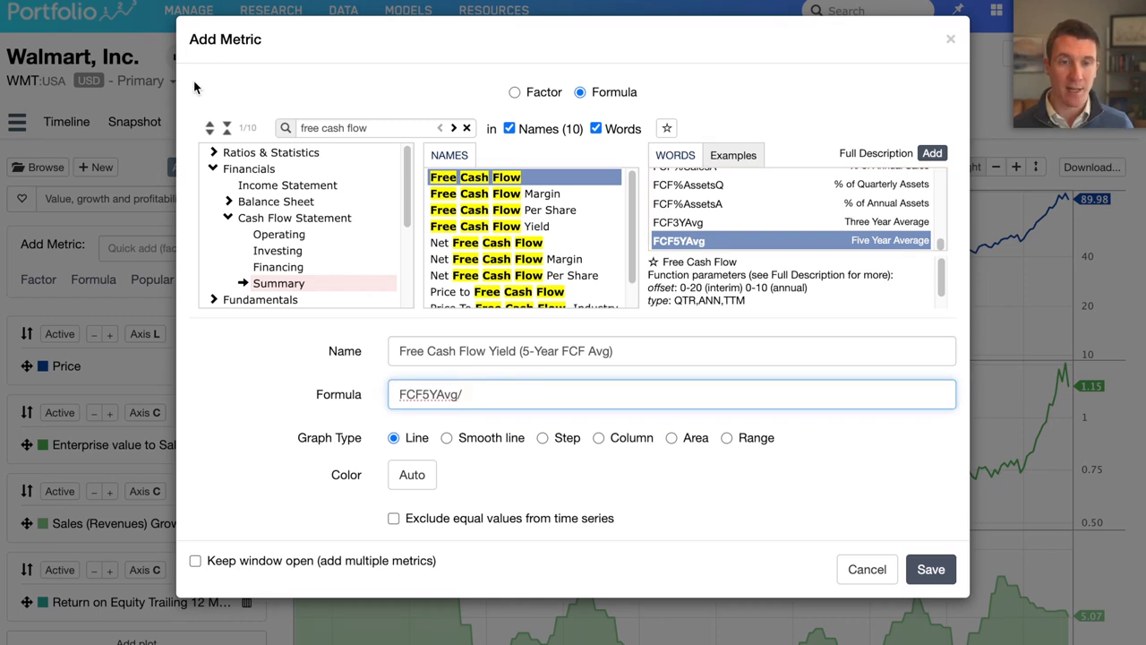
- Complete the formula with market capitalization as FCF5YAvg/ MktCap, and save the metric with a cyan line color
{"action": "left_click", "coordinate": [300, 127]}
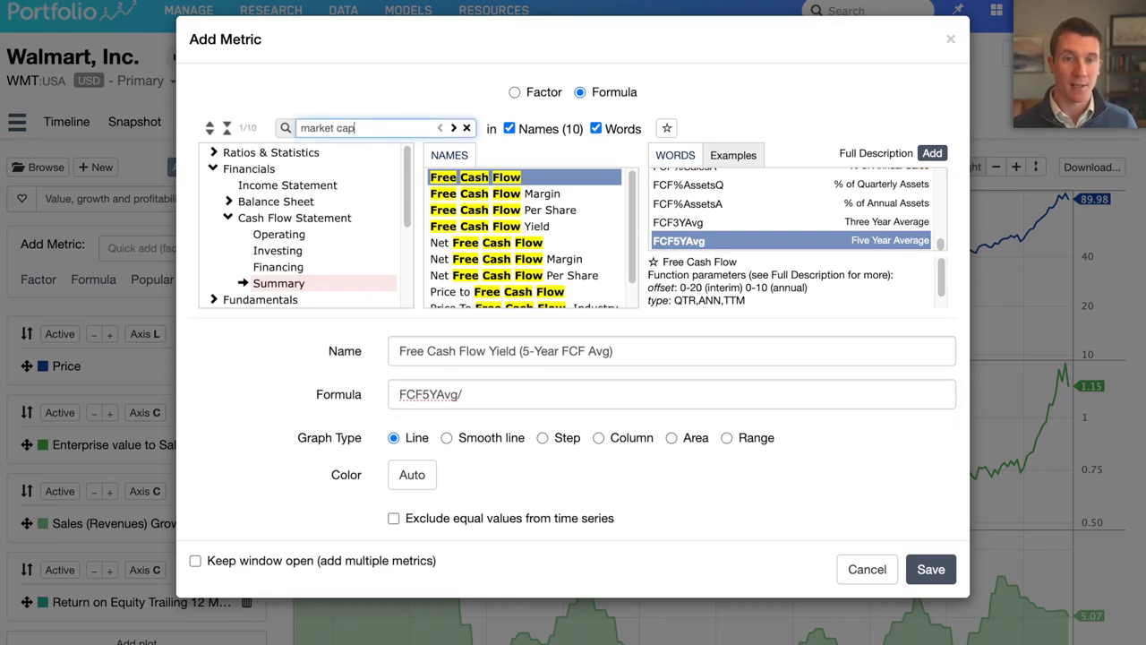
{"action": "key", "text": "Return"}
{"action": "left_click", "coordinate": [412, 476]}
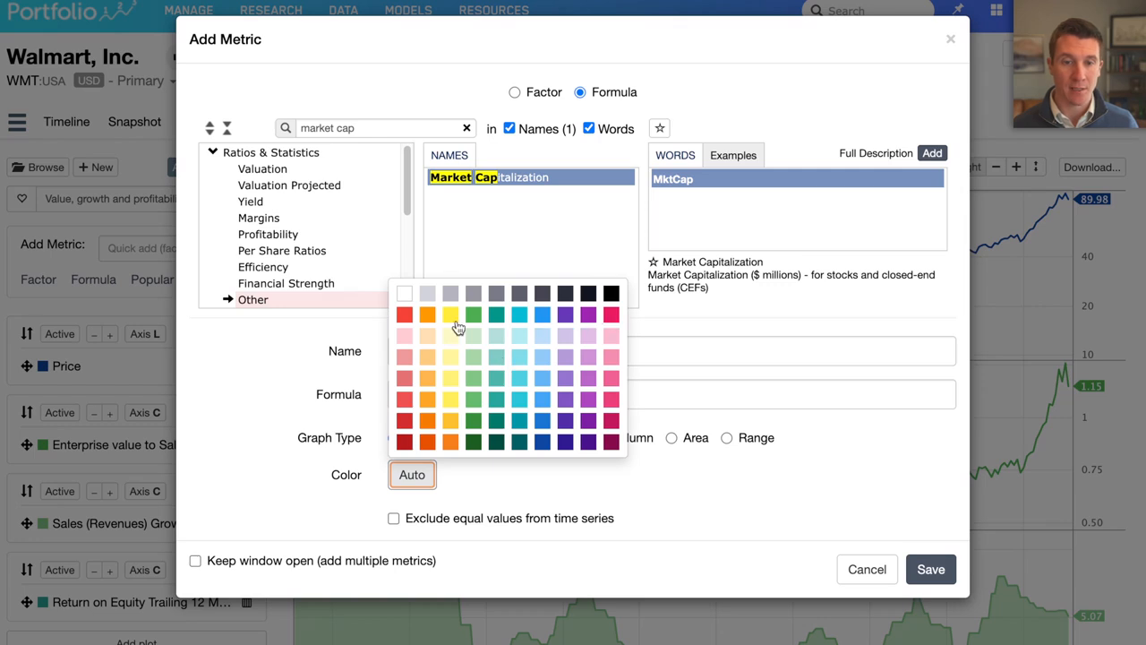
{"action": "left_click", "coordinate": [523, 315]}
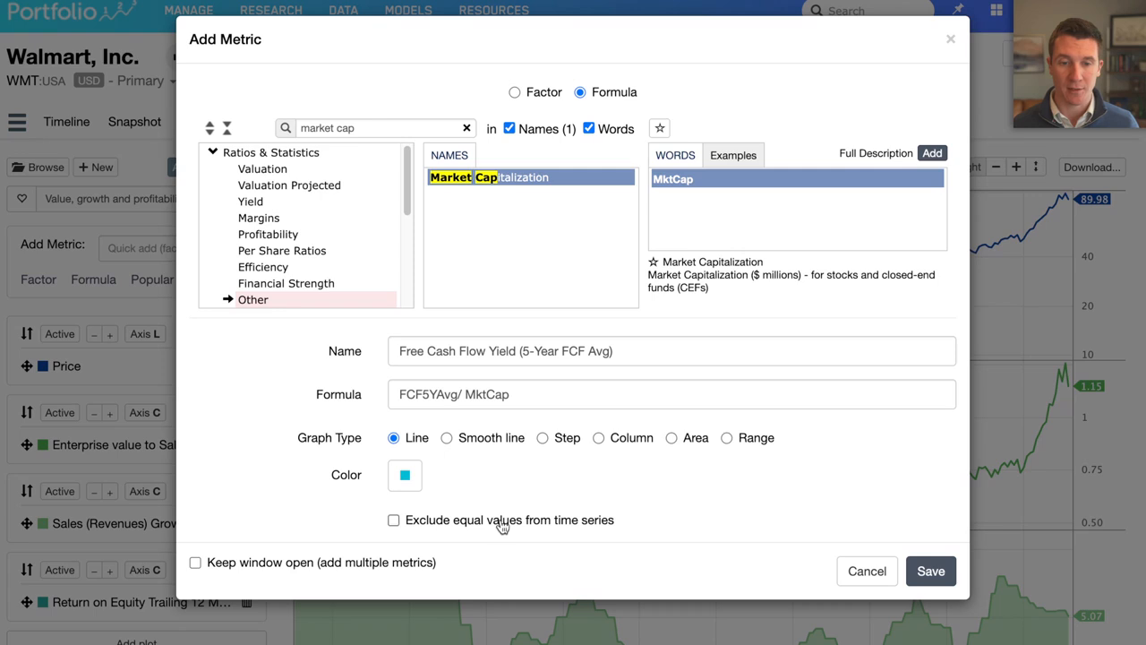
{"action": "left_click", "coordinate": [927, 571]}
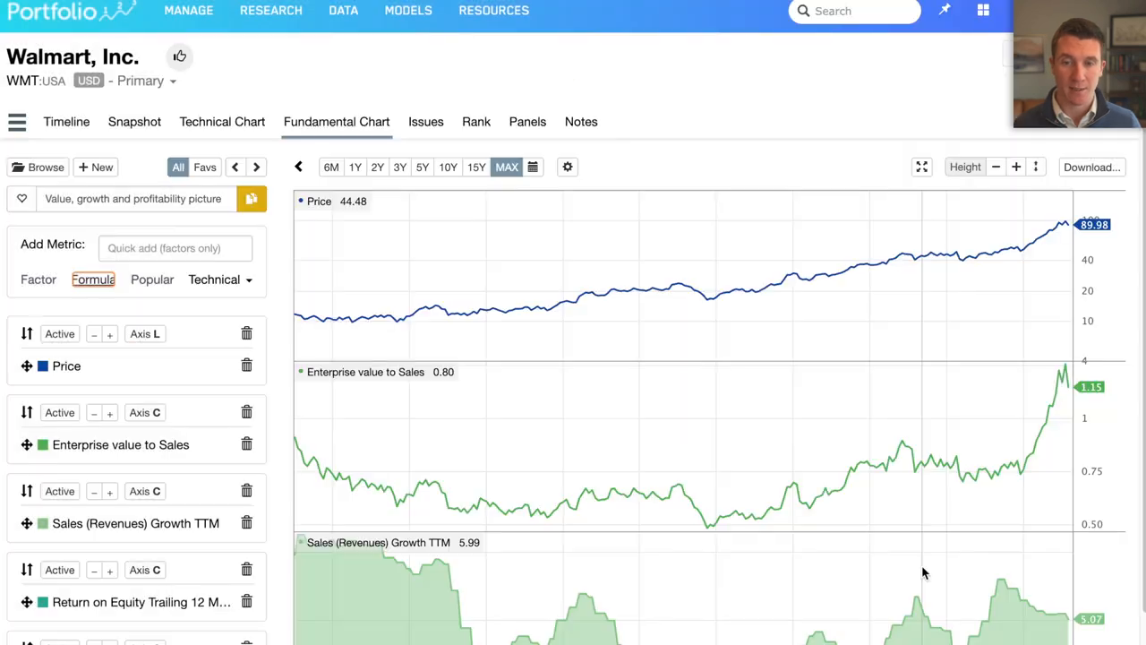
- Move the Free Cash Flow Yield plot above Price, and enclose its formula as (FCF5YAvg/ MktCap), scaled to a percentage
{"action": "left_click_drag", "start_coordinate": [27, 579], "coordinate": [32, 328]}
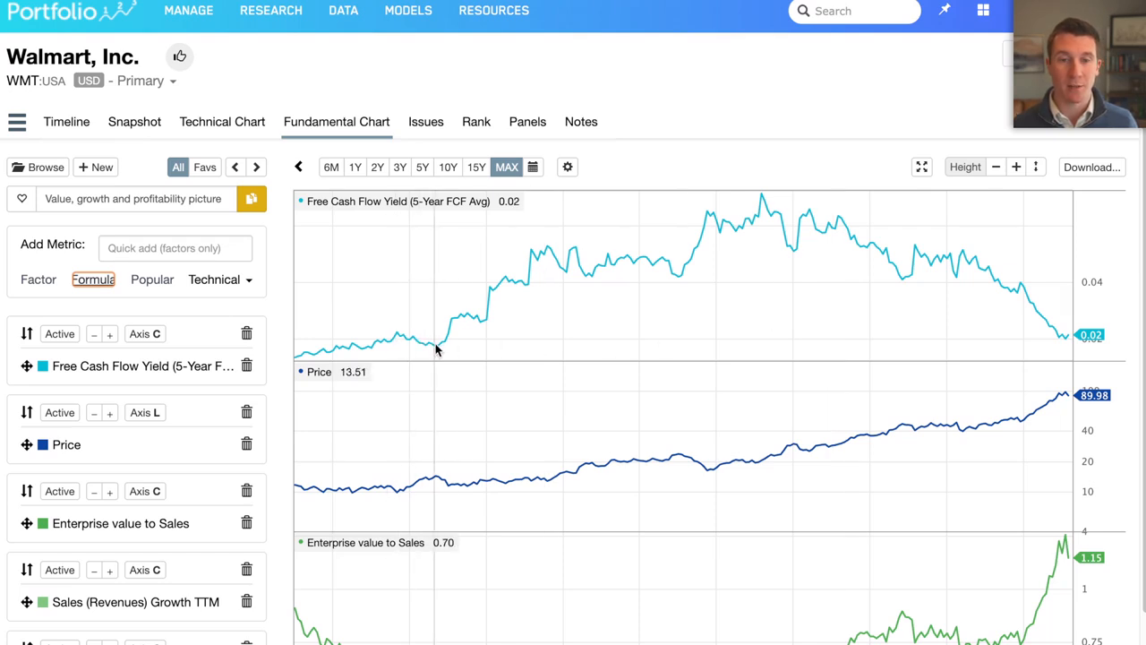
{"action": "left_click", "coordinate": [164, 369]}
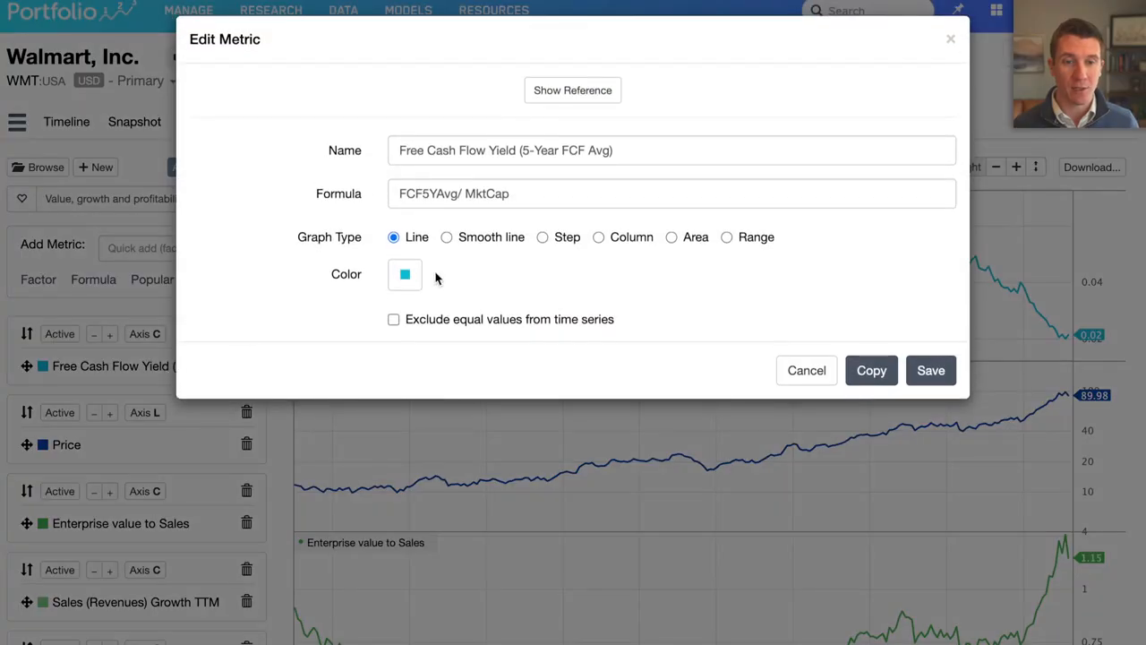
{"action": "left_click", "coordinate": [520, 192]}
{"action": "type", "text": ")"}
{"action": "key", "text": "super+Left"}
{"action": "type", "text": "("}
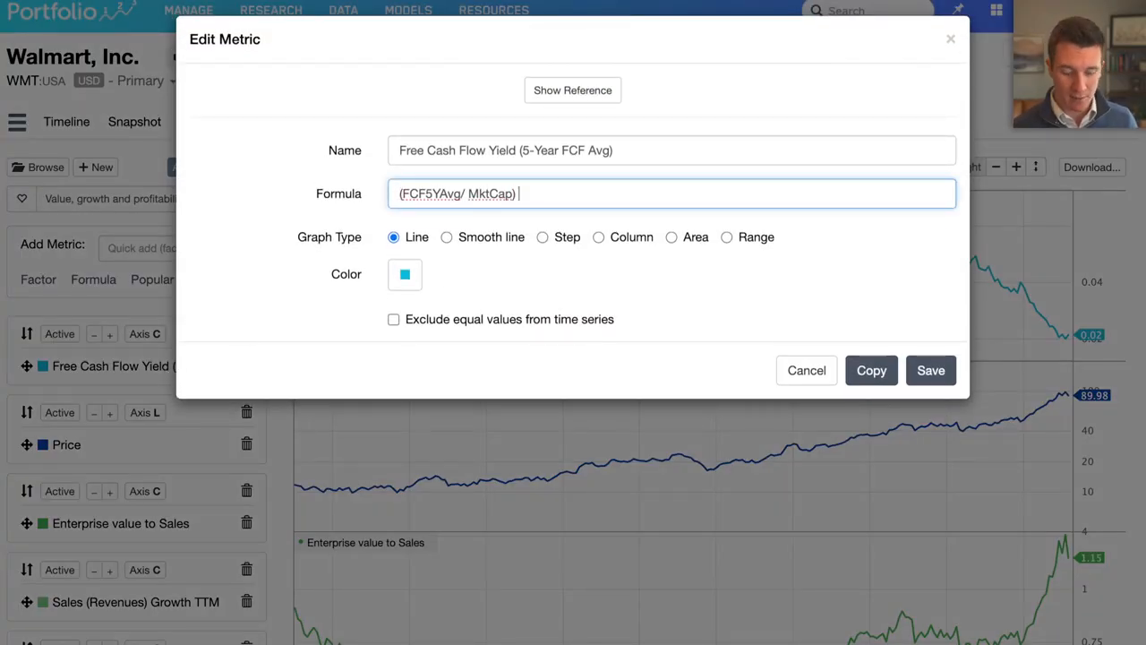
{"action": "left_click", "coordinate": [931, 361]}
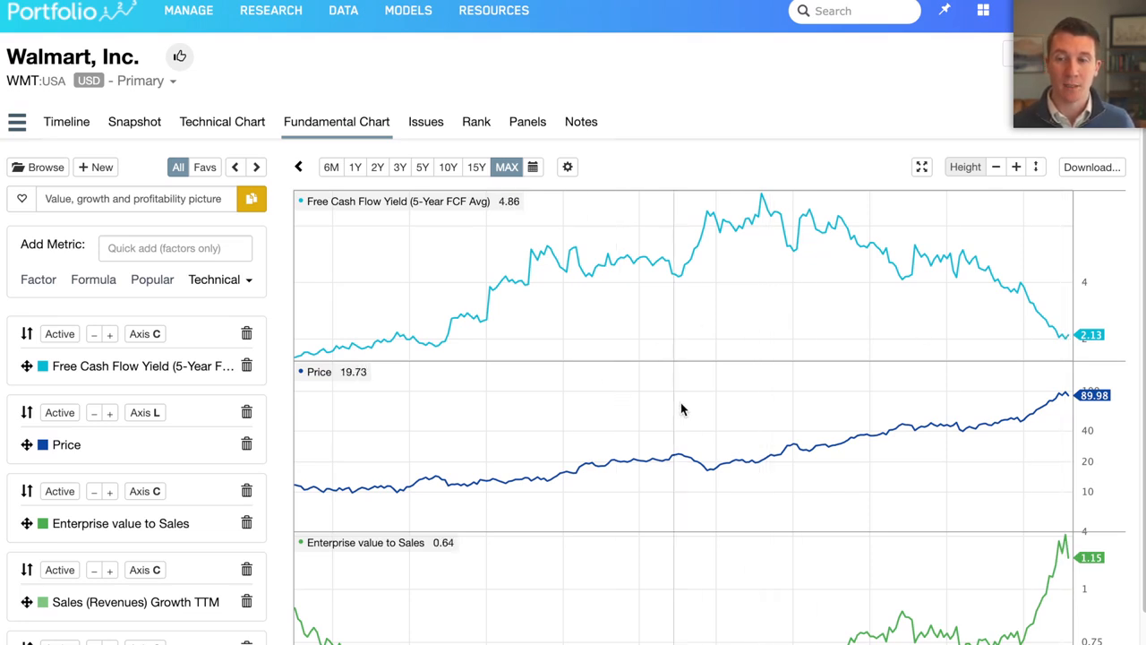
- Examine Walmart's Free Cash Flow Yield history against its Price and Enterprise value to Sales plots
{"action": "scroll", "coordinate": [770, 457], "scroll_direction": "down", "scroll_amount": 2}
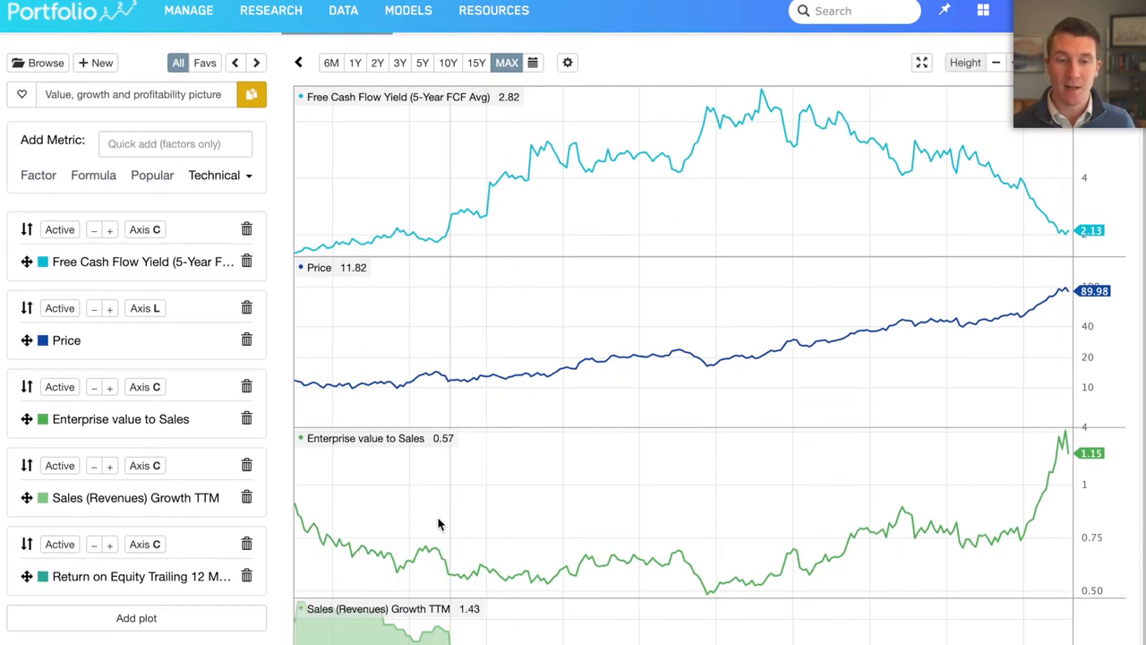
{"action": "scroll", "coordinate": [460, 522], "scroll_direction": "up", "scroll_amount": 1}
{"action": "scroll", "coordinate": [463, 521], "scroll_direction": "down", "scroll_amount": 1}
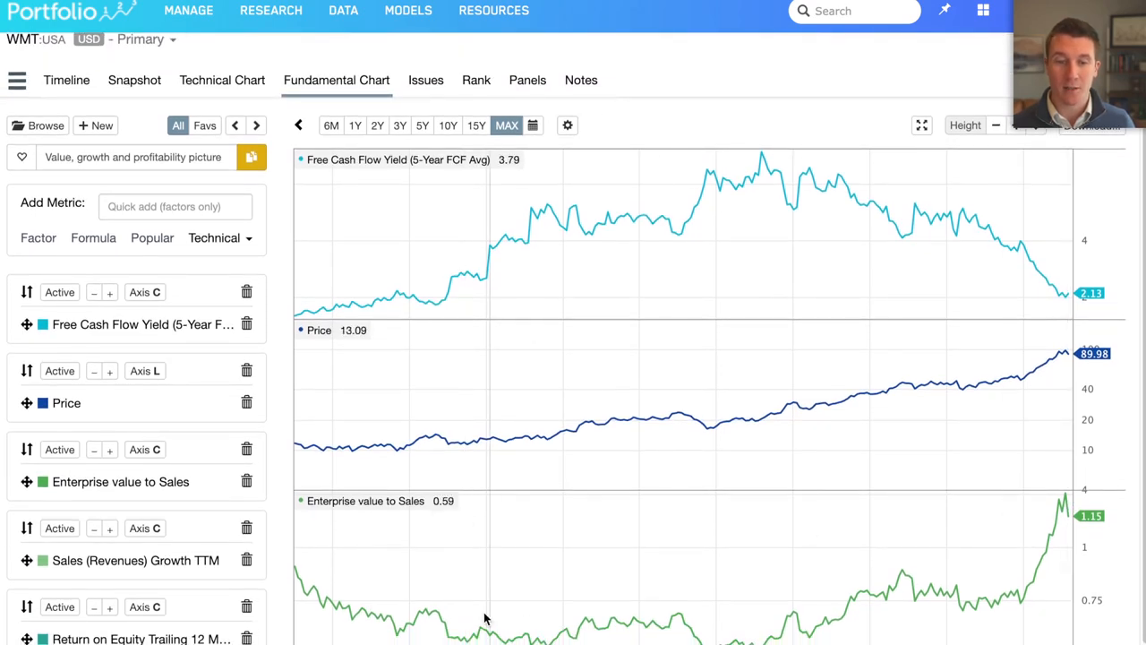
{"action": "scroll", "coordinate": [747, 439], "scroll_direction": "up", "scroll_amount": 1}
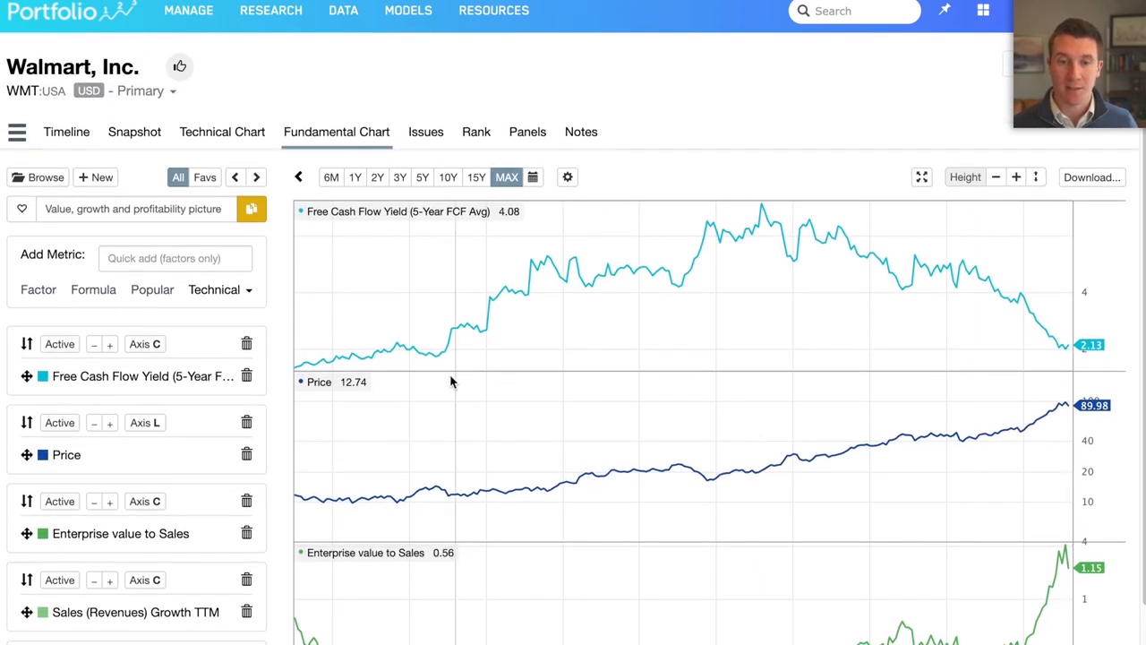
{"action": "scroll", "coordinate": [414, 347], "scroll_direction": "down", "scroll_amount": 3}
{"action": "scroll", "coordinate": [414, 347], "scroll_direction": "up", "scroll_amount": 3}
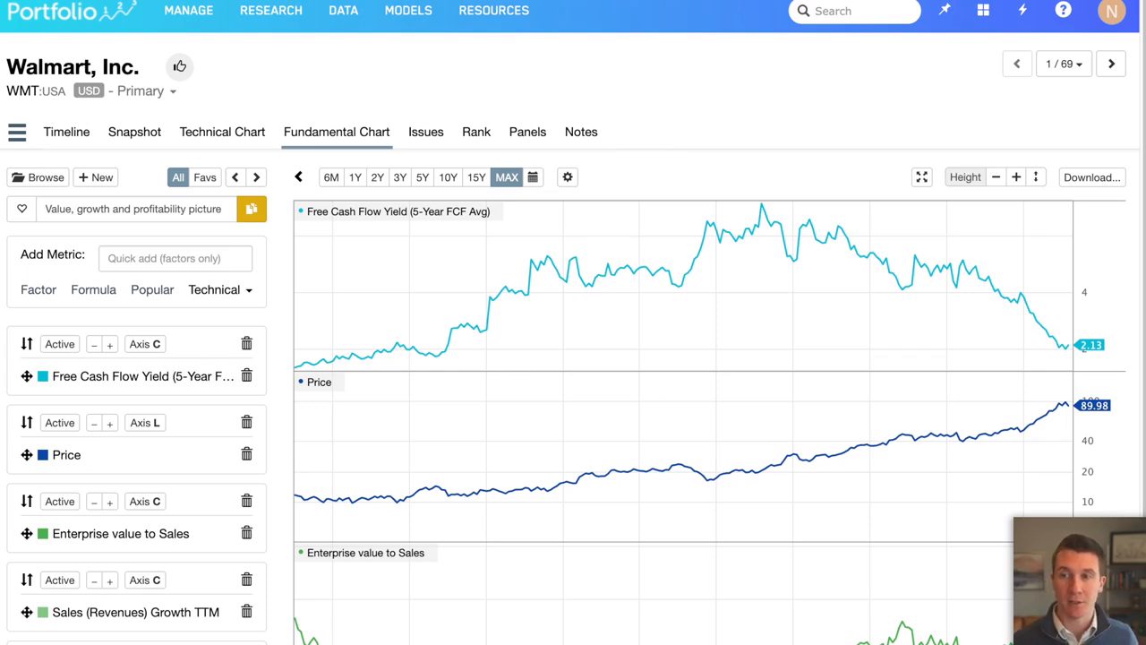
- Go through the fundamental charts of the next stocks in the list: Exxon Mobil, Procter & Gamble, Johnson & Johnson and AbbVie
{"action": "left_click", "coordinate": [1066, 63]}
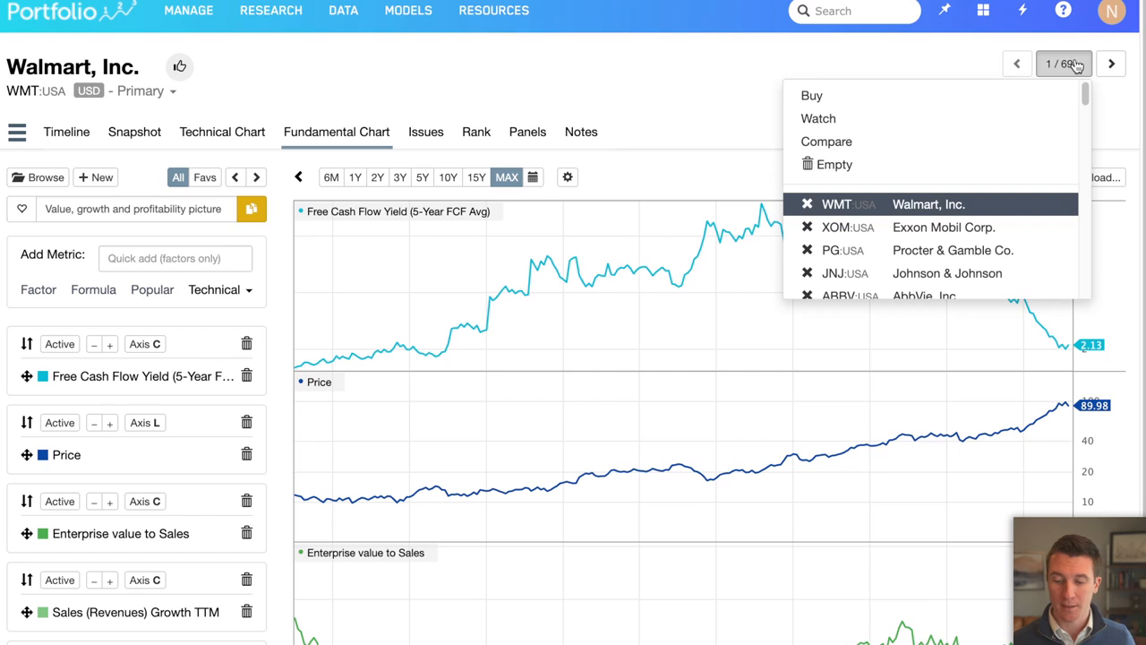
{"action": "left_click", "coordinate": [782, 109]}
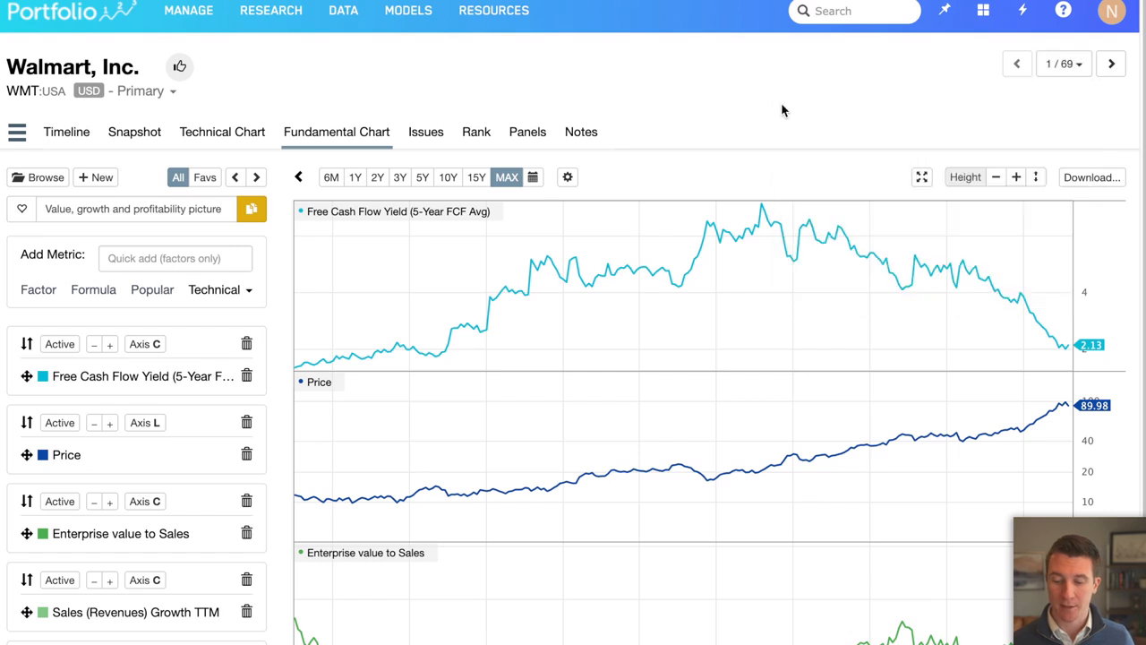
{"action": "left_click", "coordinate": [1111, 64]}
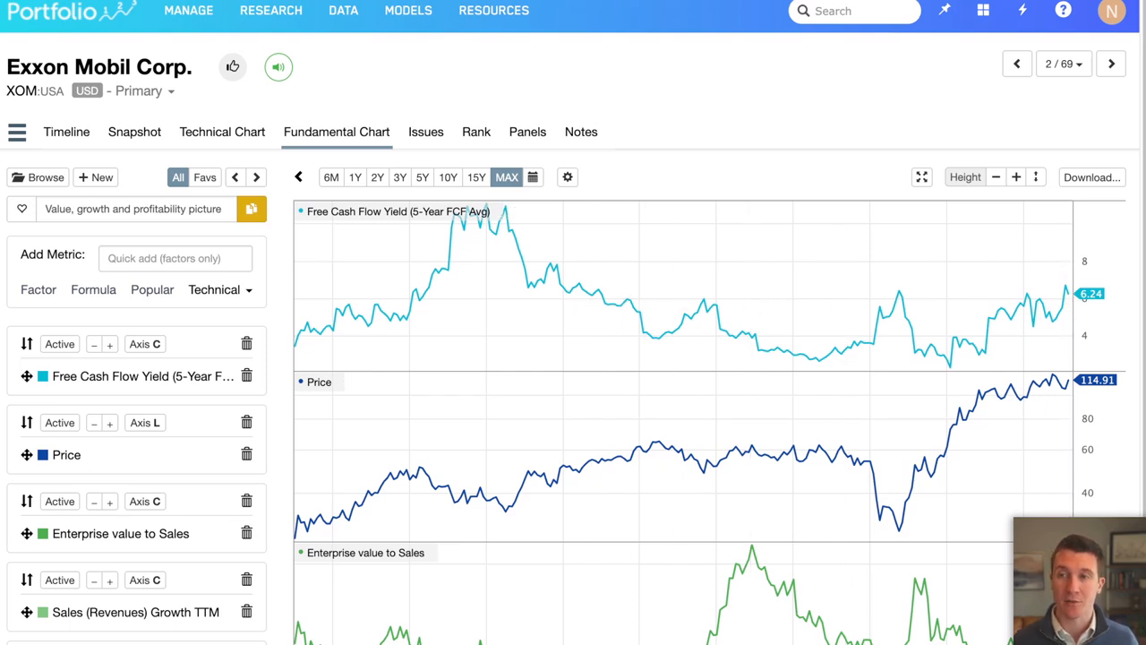
{"action": "left_click", "coordinate": [1111, 65]}
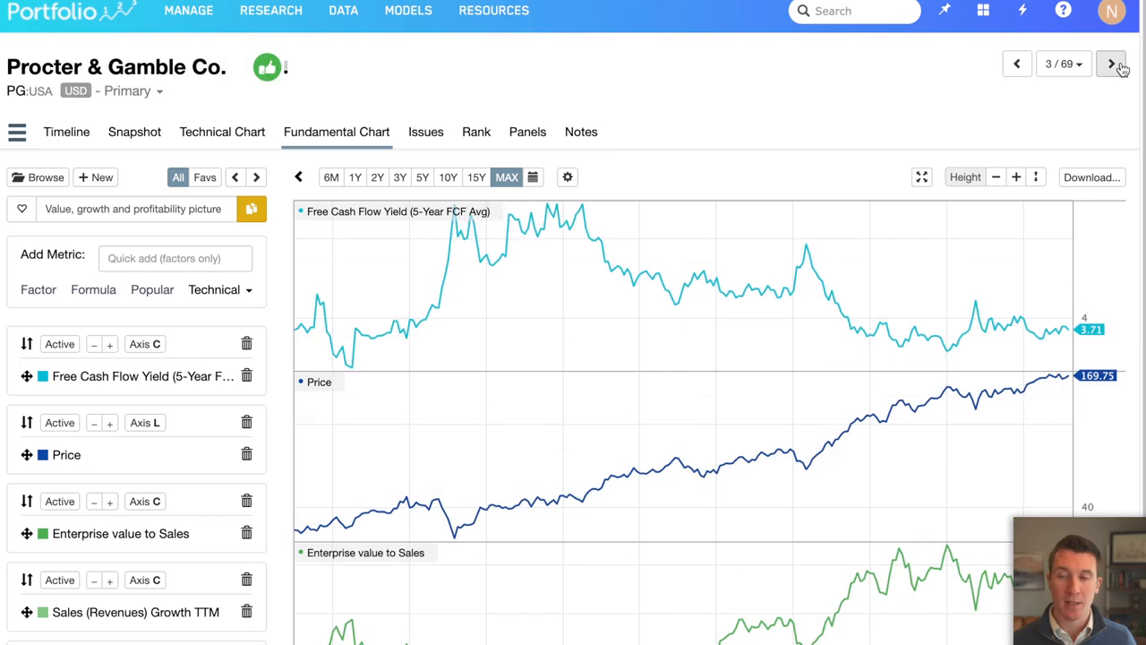
{"action": "left_click", "coordinate": [1111, 65]}
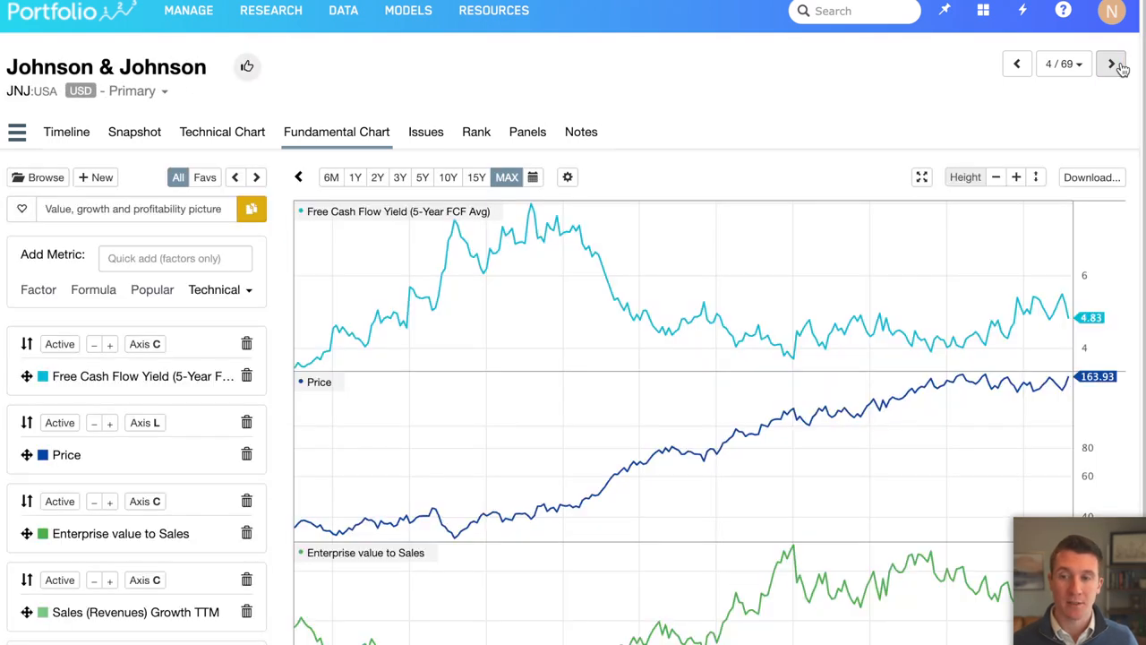
{"action": "left_click", "coordinate": [1111, 65]}
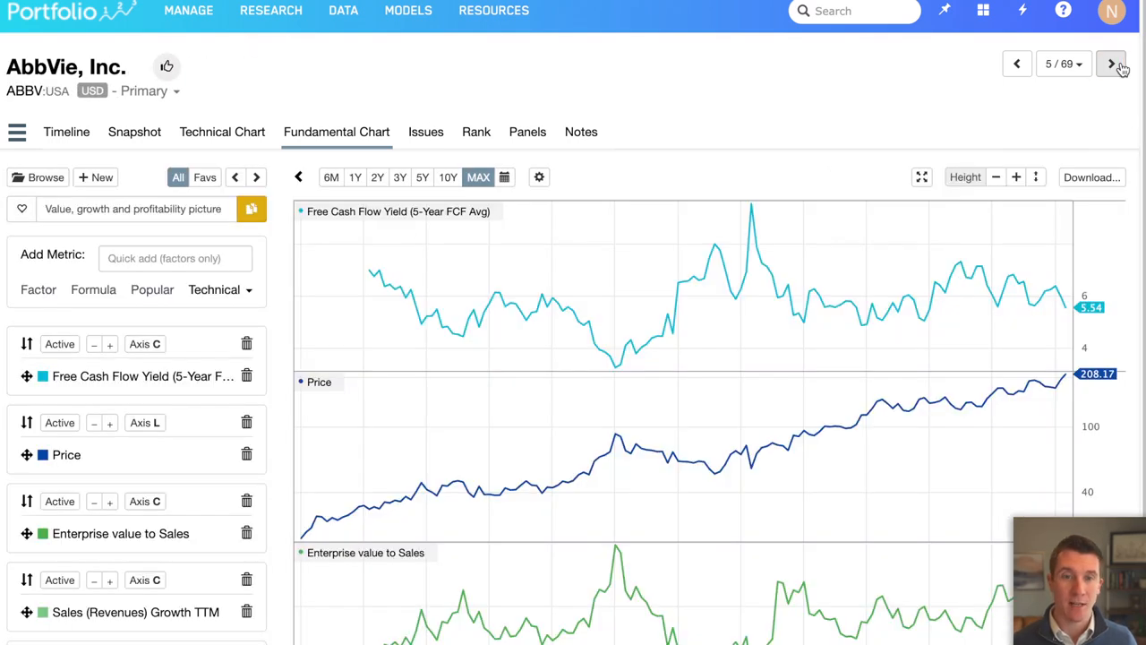